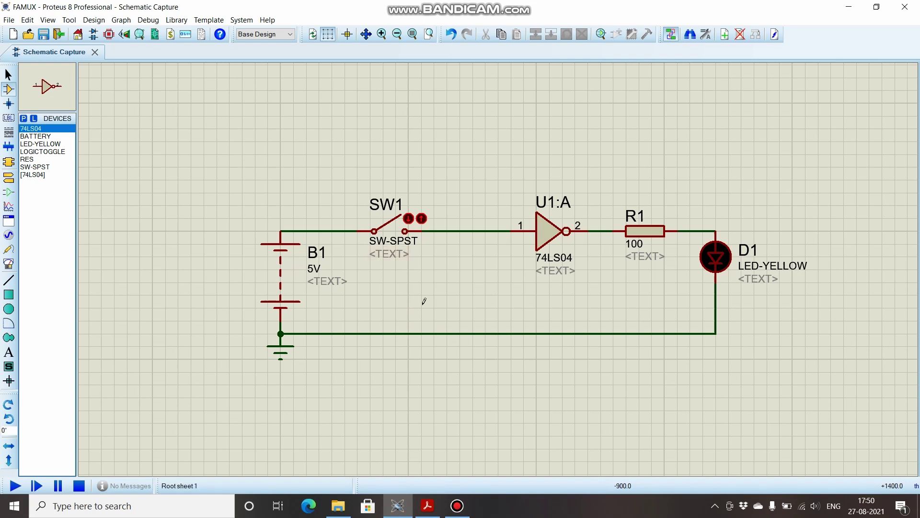
# Run the simulation with switch SW1 closed, then stop it
pyautogui.click(408, 218)
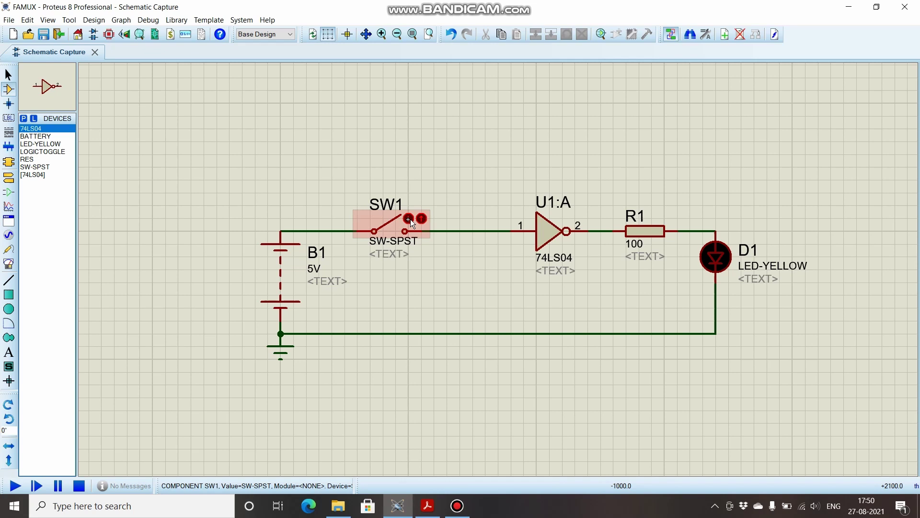
pyautogui.press('F12')
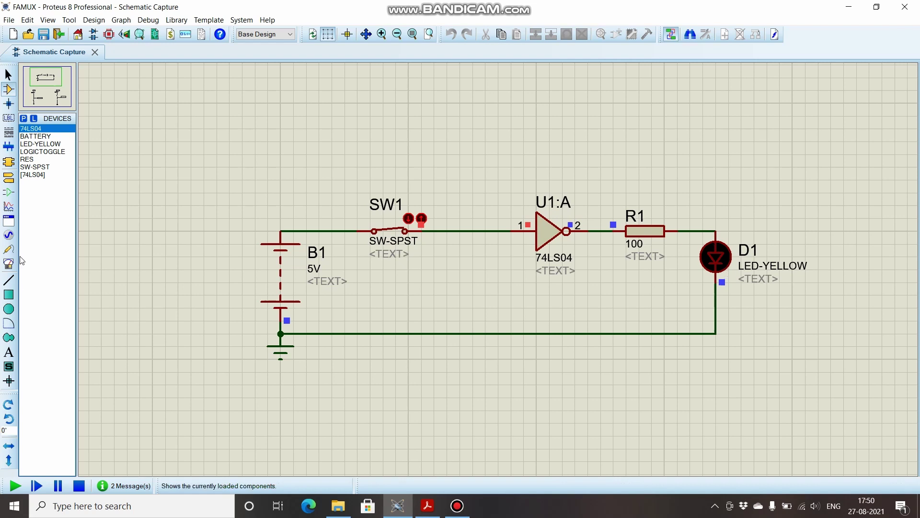
pyautogui.click(79, 486)
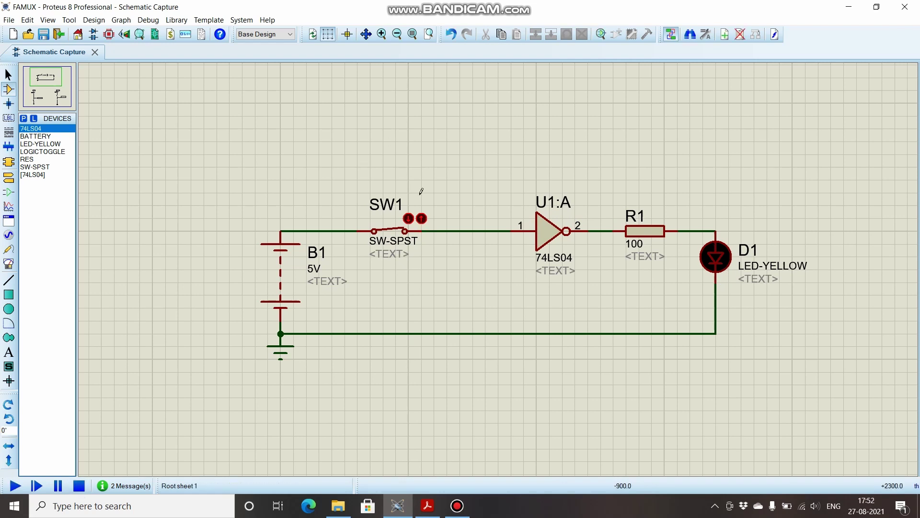
# Rerun the simulation with SW1 open, stop it, and select the Probe Mode tool
pyautogui.click(423, 218)
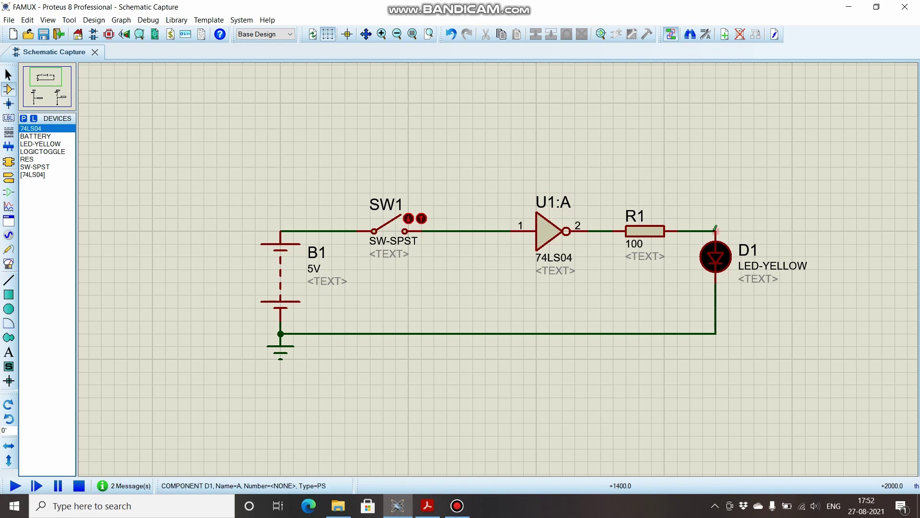
pyautogui.click(16, 486)
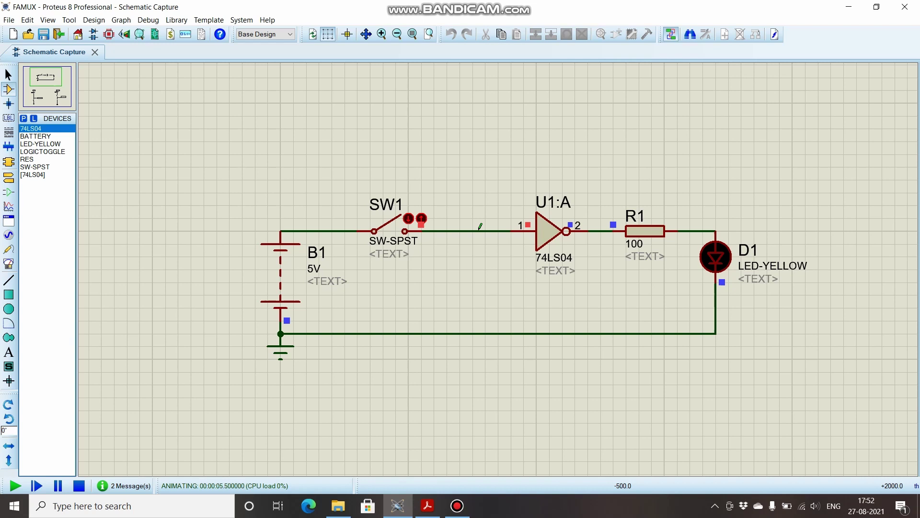
pyautogui.click(78, 486)
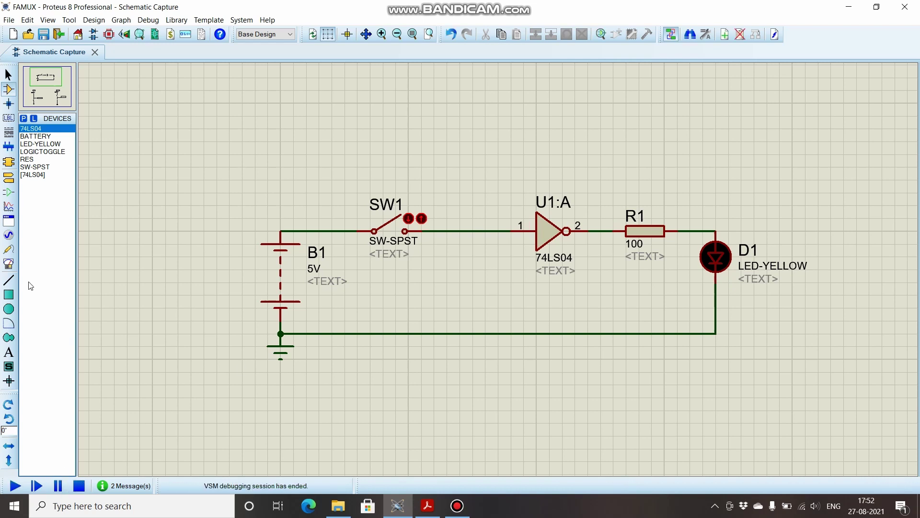
pyautogui.click(9, 249)
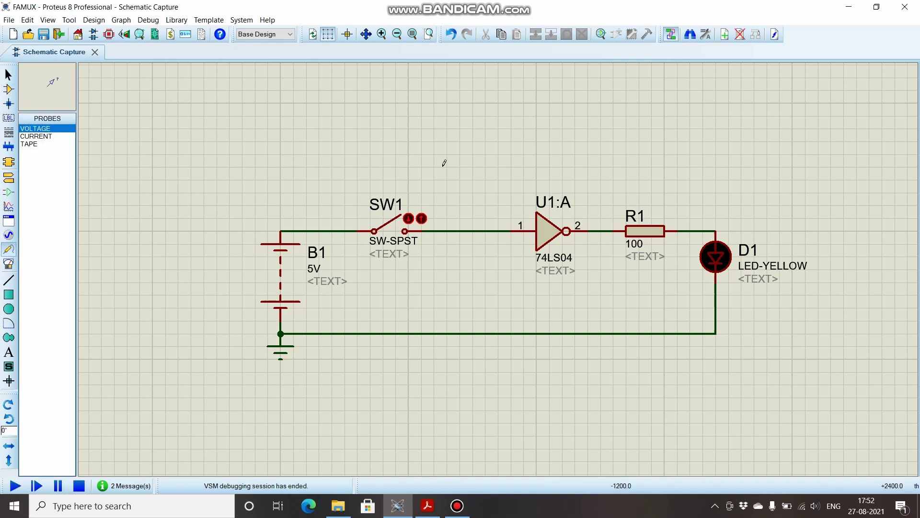
# Place a voltage probe on the wire after SW1 and simulate, reading 4.03235 V
pyautogui.click(448, 230)
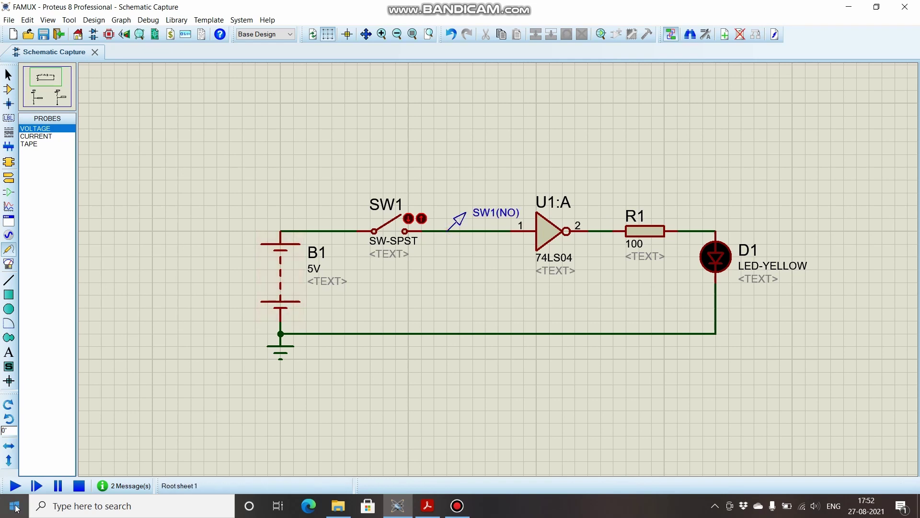
pyautogui.click(14, 485)
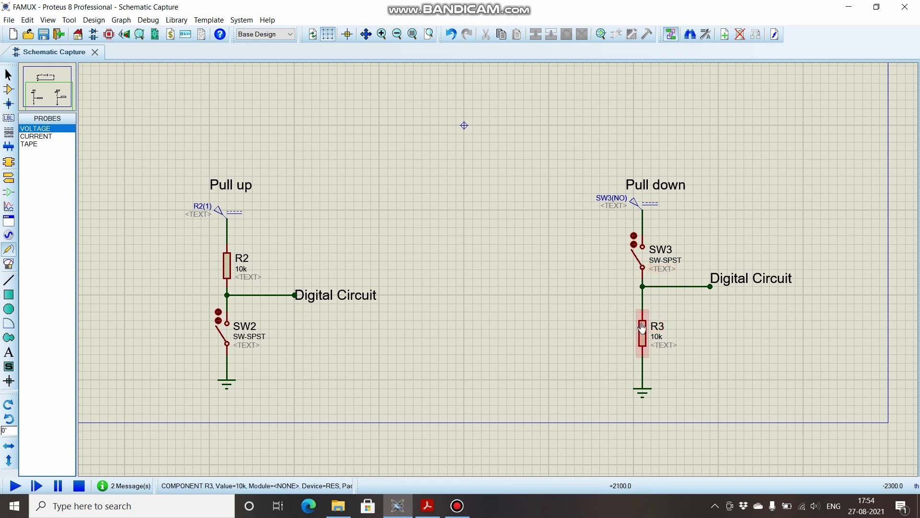
# Toggle switch SW3 closed in the pull-down example circuit
pyautogui.click(634, 244)
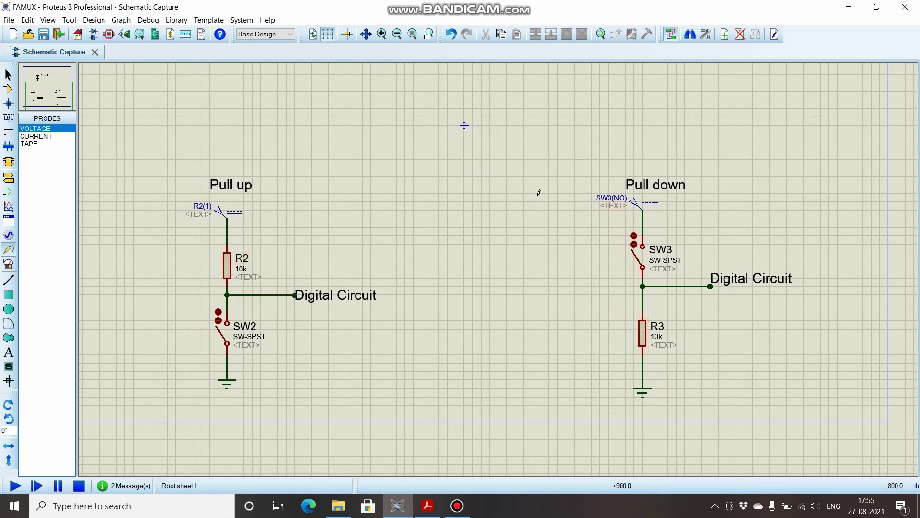
# Place a vertical 10k resistor R4 from the inverter input node to the ground wire
pyautogui.scroll(-1, 539, 192)
pyautogui.scroll(1, 499, 265)
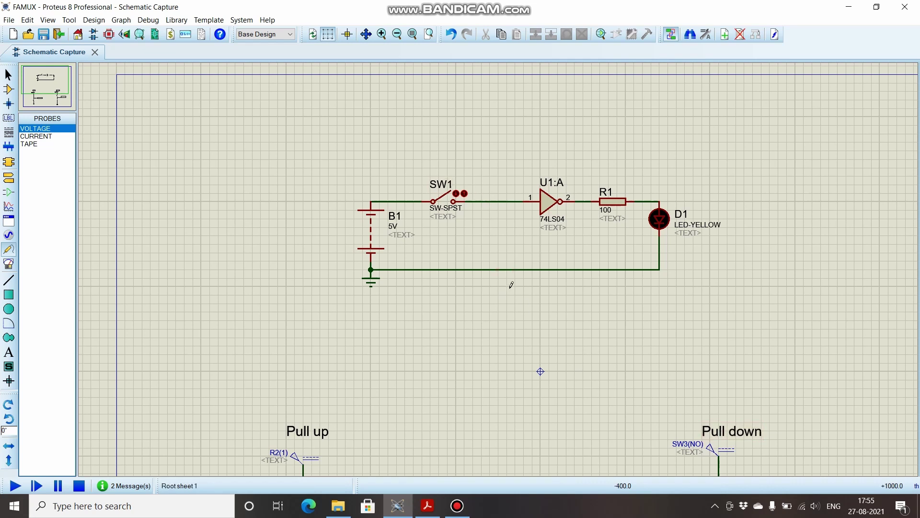
pyautogui.click(8, 90)
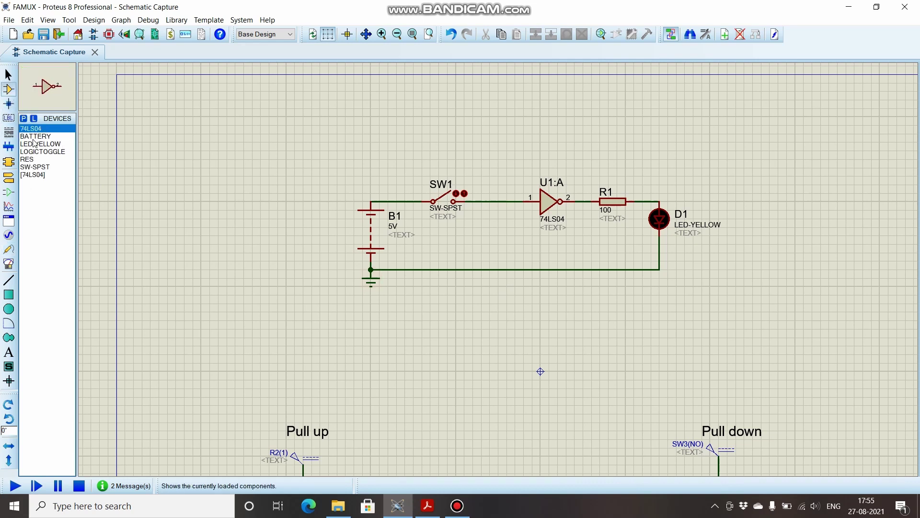
pyautogui.click(35, 160)
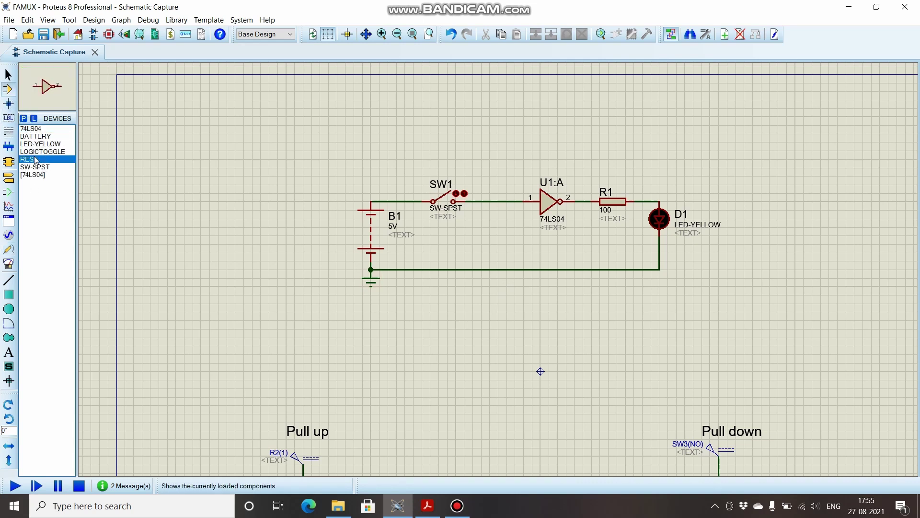
pyautogui.click(485, 228)
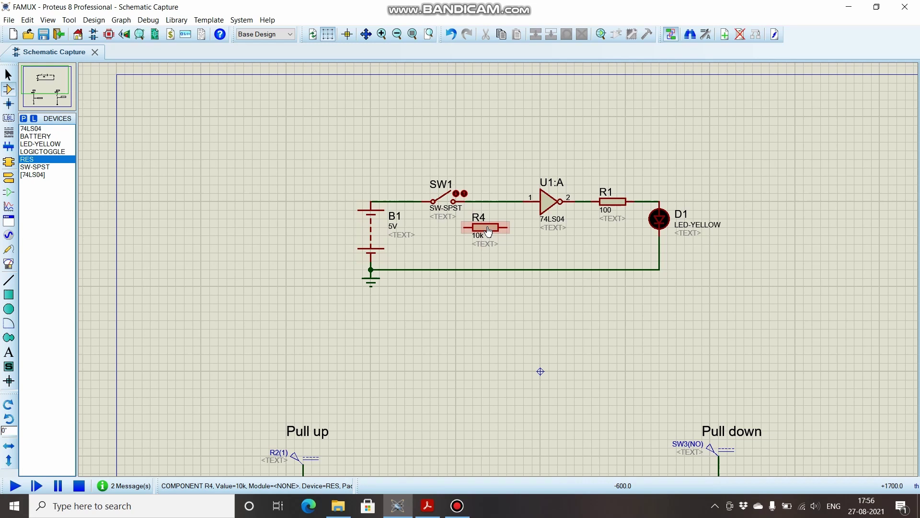
pyautogui.rightClick(490, 225)
pyautogui.click(490, 226)
pyautogui.moveTo(490, 225); pyautogui.dragTo(490, 234)
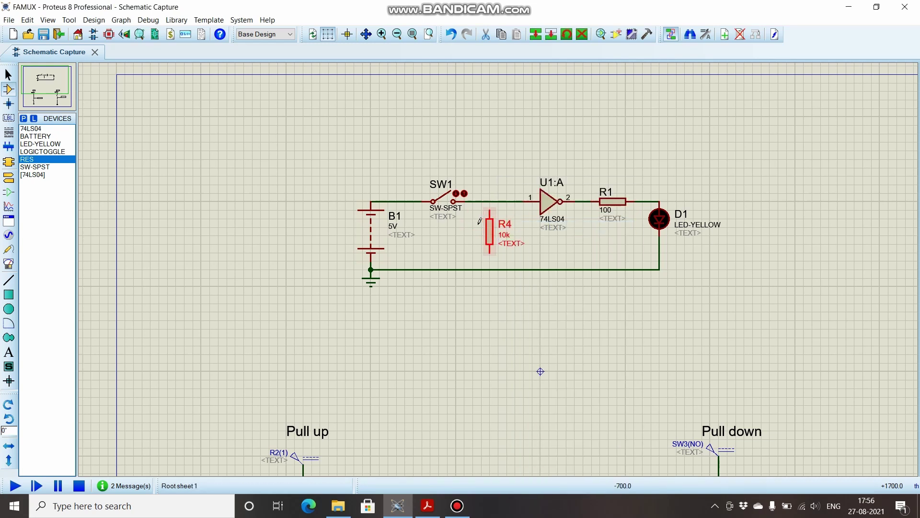
pyautogui.click(491, 200)
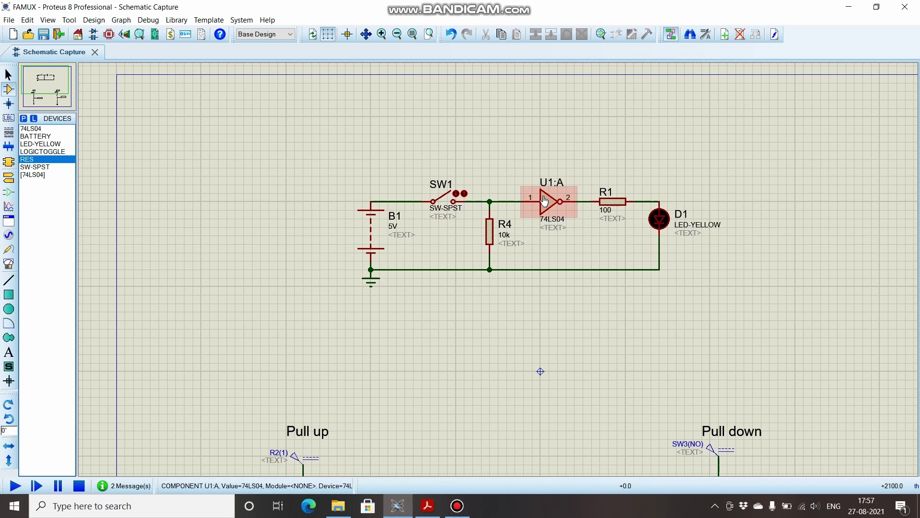
# Bring up 74LS04.pdf and scroll to page 2's Absolute Maximum Ratings
pyautogui.click(428, 505)
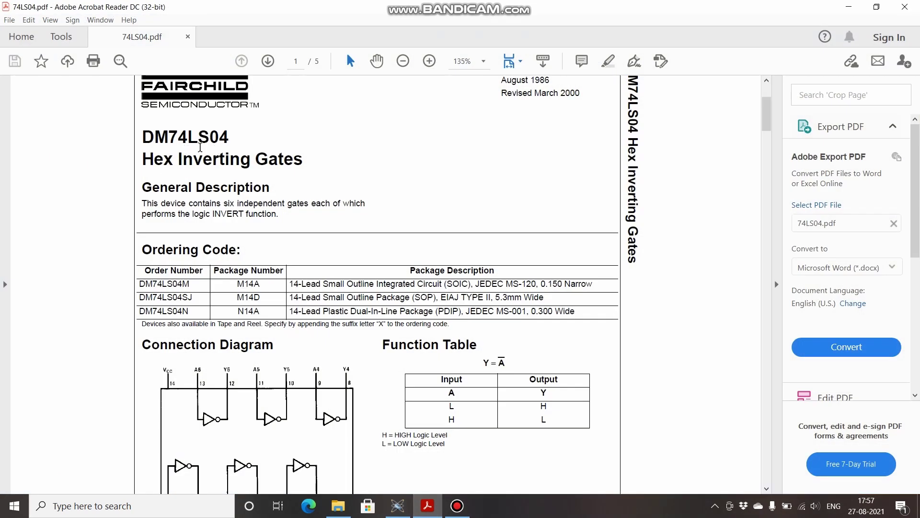
pyautogui.scroll(-2, 290, 280)
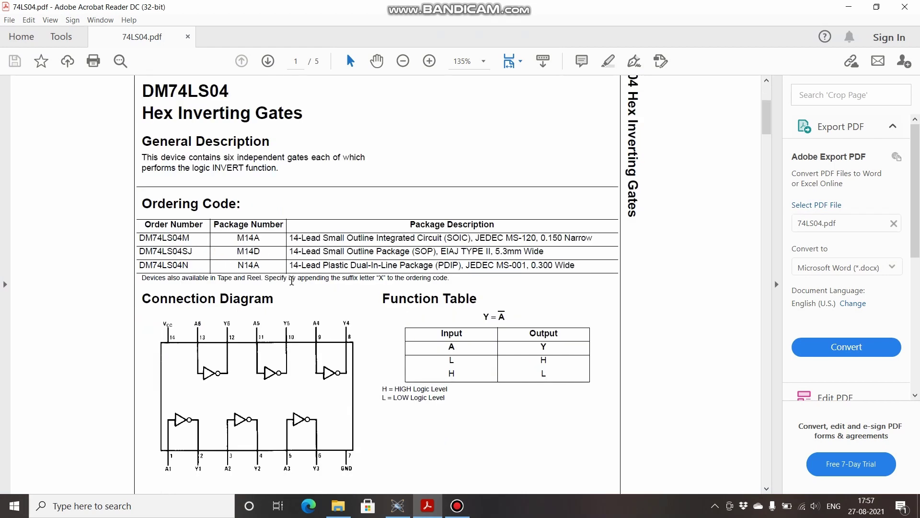
pyautogui.scroll(-12, 291, 281)
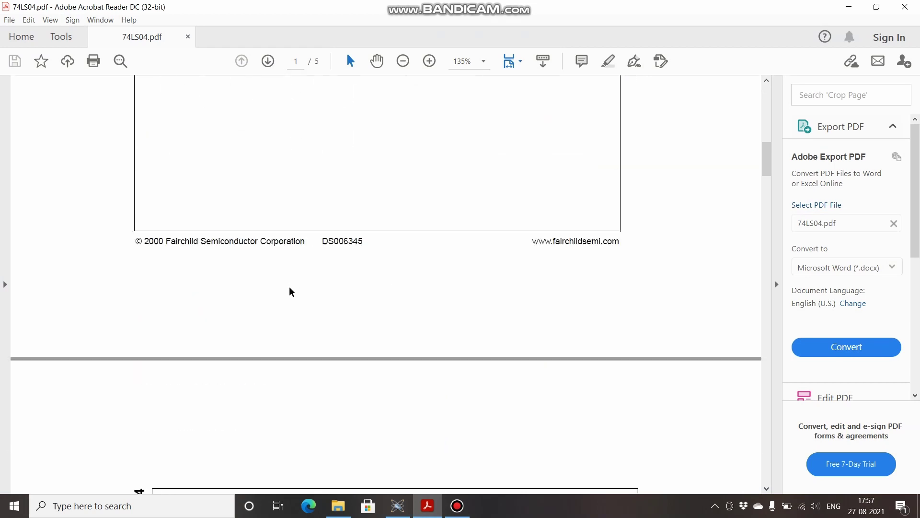
pyautogui.scroll(-3, 289, 286)
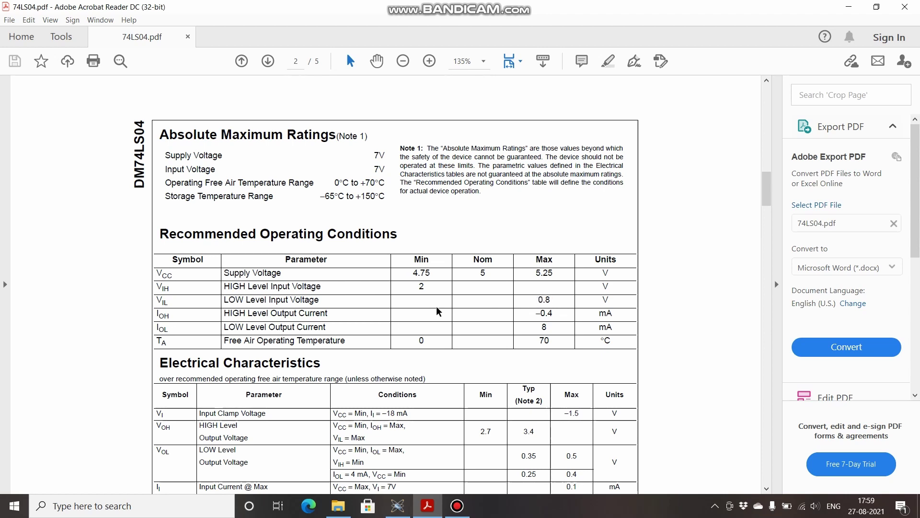
# Highlight the 0.8 V VIL maximum and the LOW-level input current row in the Electrical Characteristics table
pyautogui.scroll(-3, 436, 306)
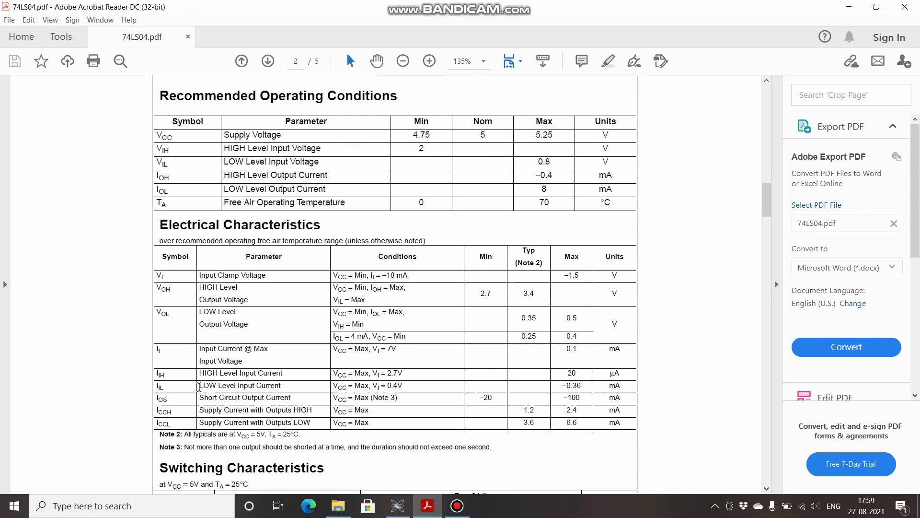
pyautogui.moveTo(537, 161); pyautogui.dragTo(557, 162)
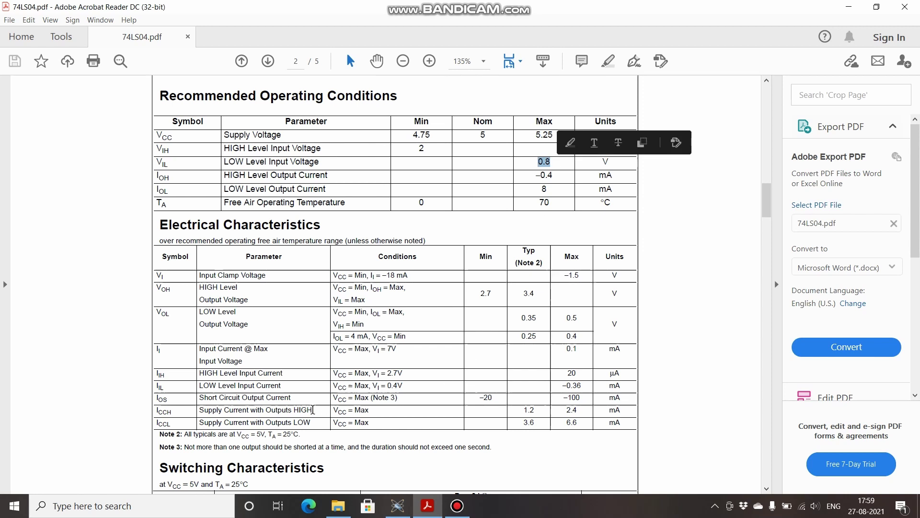
pyautogui.moveTo(201, 386); pyautogui.dragTo(584, 388)
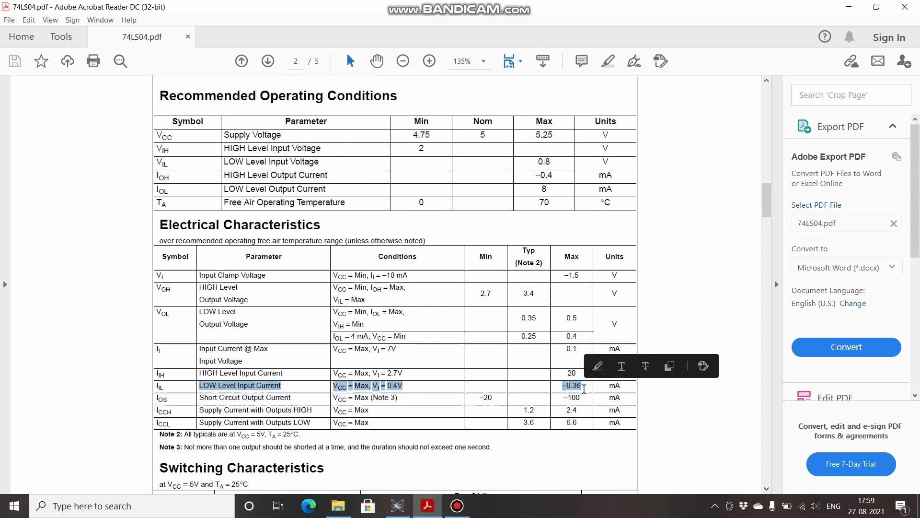
pyautogui.click(581, 386)
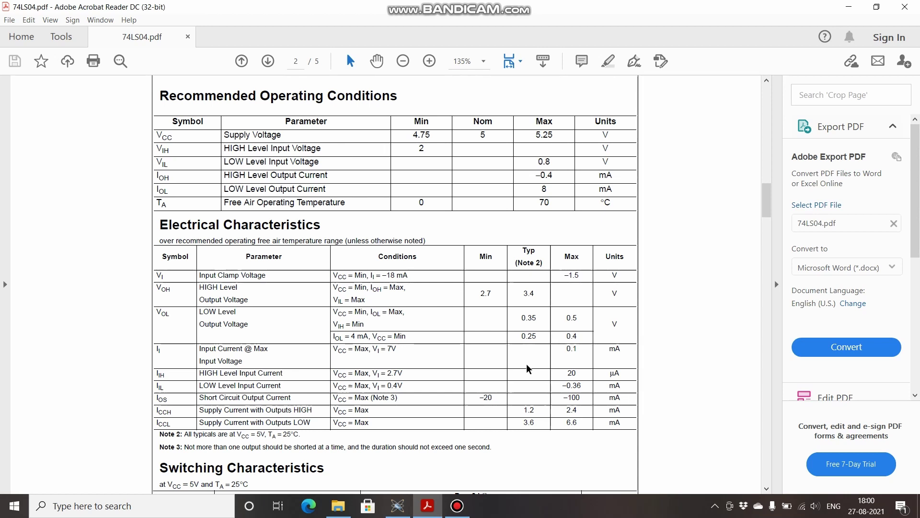
# Back in Proteus, change R4's resistance to 2.2k
pyautogui.click(402, 512)
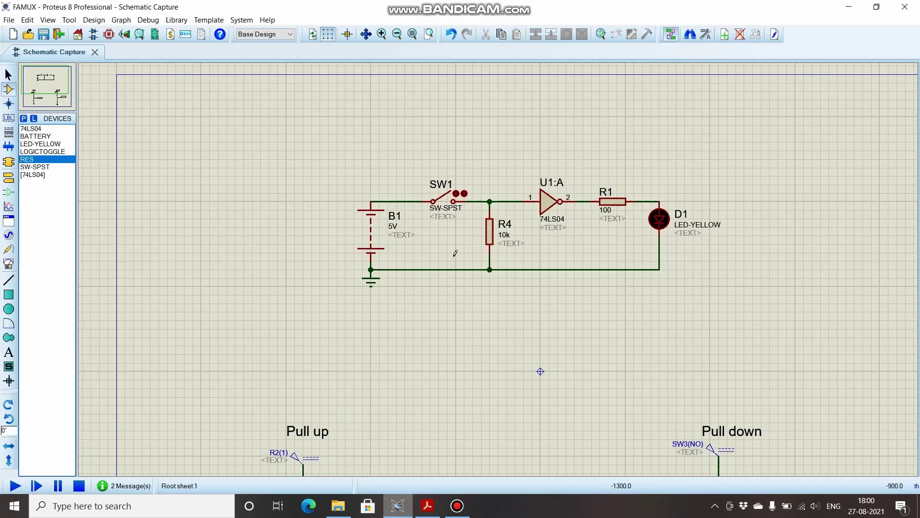
pyautogui.doubleClick(489, 220)
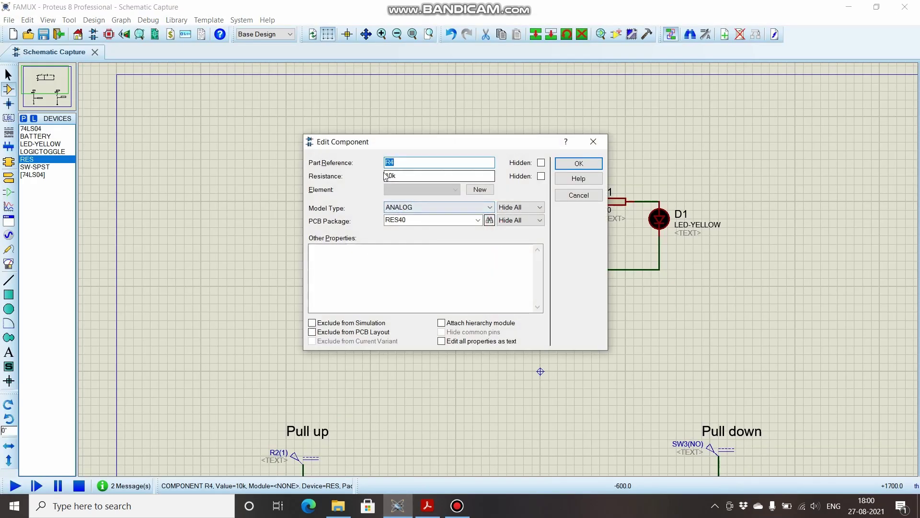
pyautogui.click(396, 175)
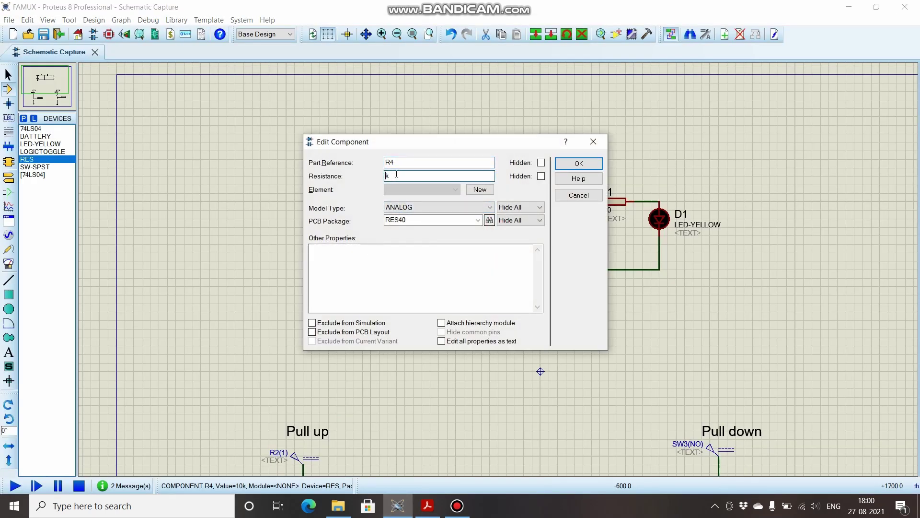
pyautogui.write('2.2')
pyautogui.press('Return')
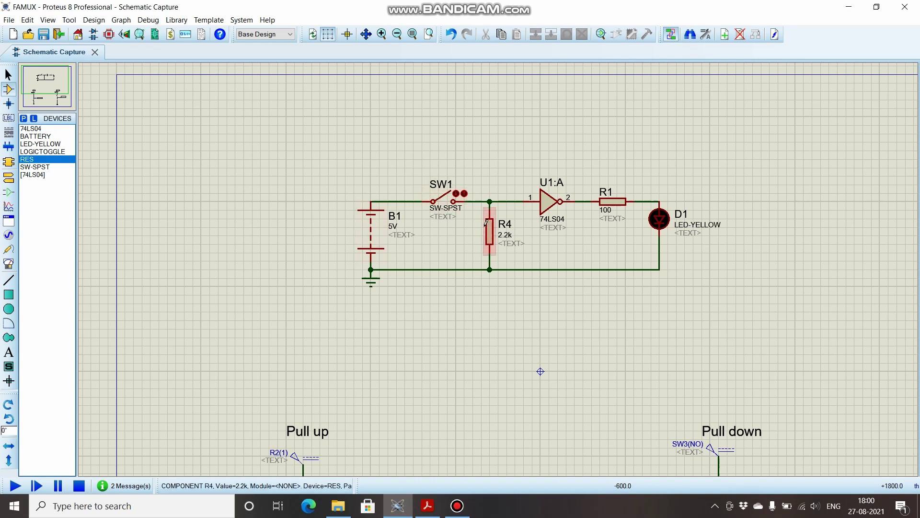
# Start the simulation and close SW1, watching LED D1 go dark
pyautogui.click(15, 486)
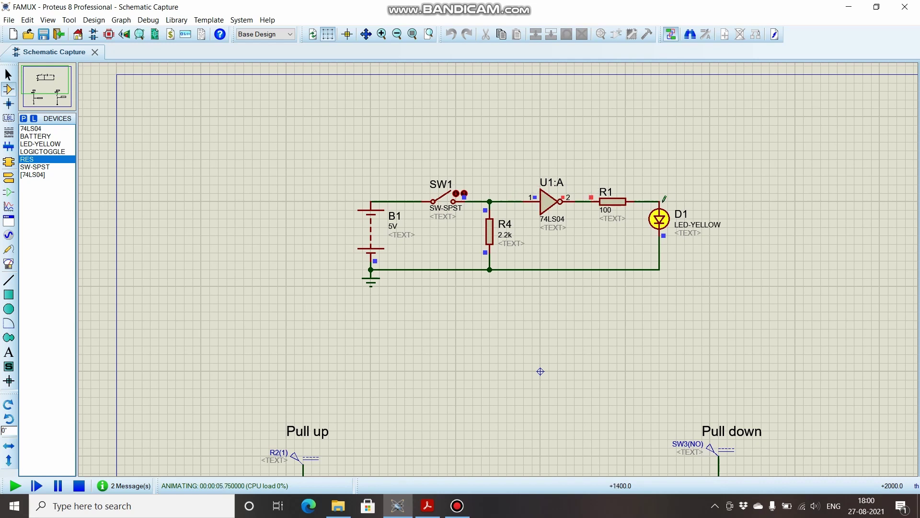
pyautogui.click(458, 195)
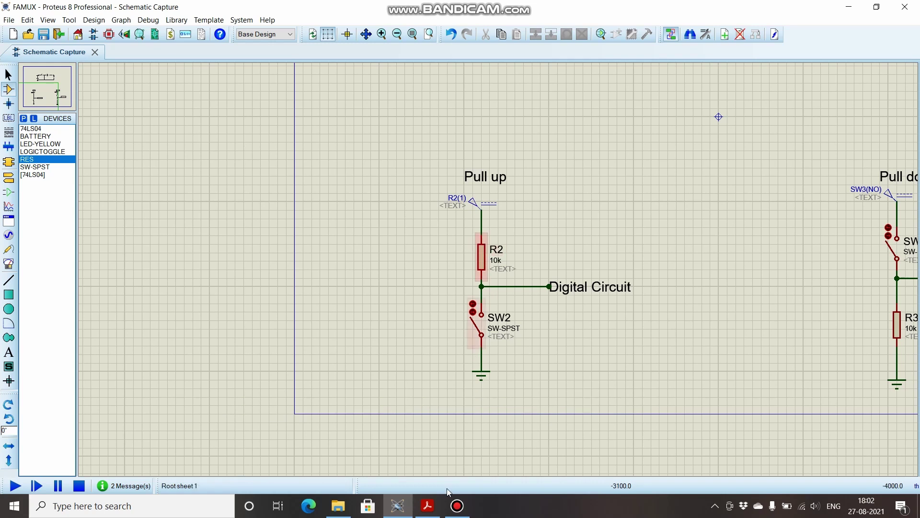
# Highlight the 5 V nominal supply and HIGH-level input voltage rows, then return to Proteus
pyautogui.click(435, 505)
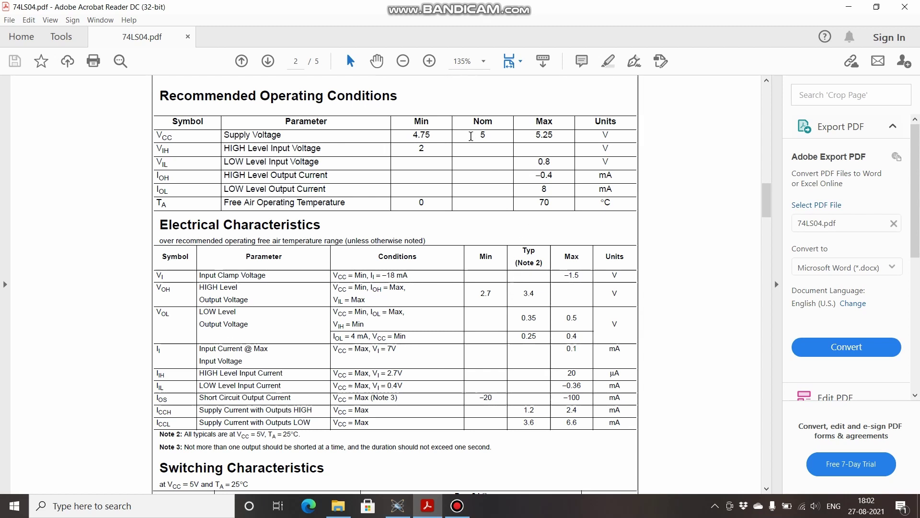
pyautogui.moveTo(476, 137); pyautogui.dragTo(493, 137)
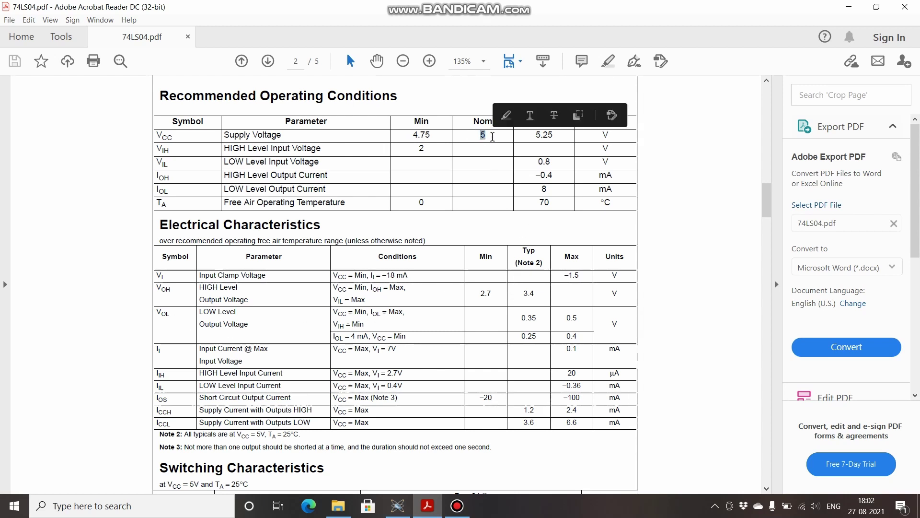
pyautogui.click(115, 364)
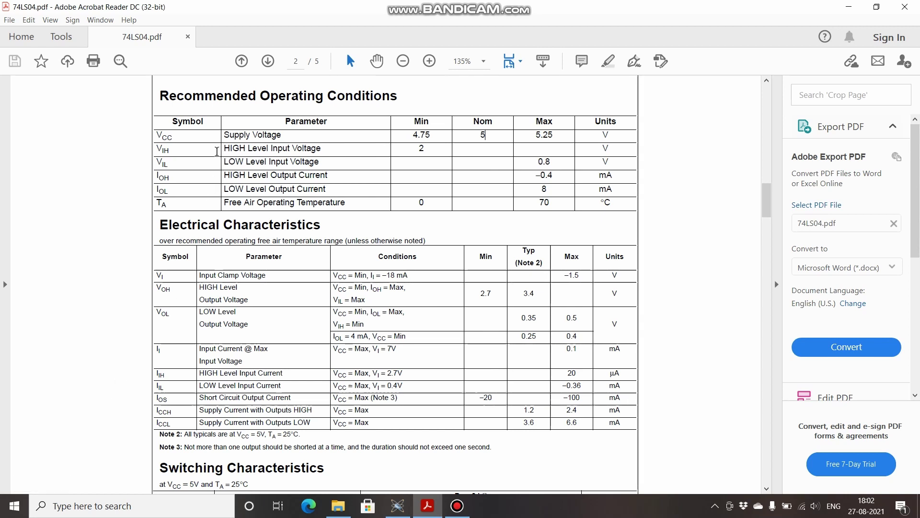
pyautogui.moveTo(222, 148); pyautogui.dragTo(321, 150)
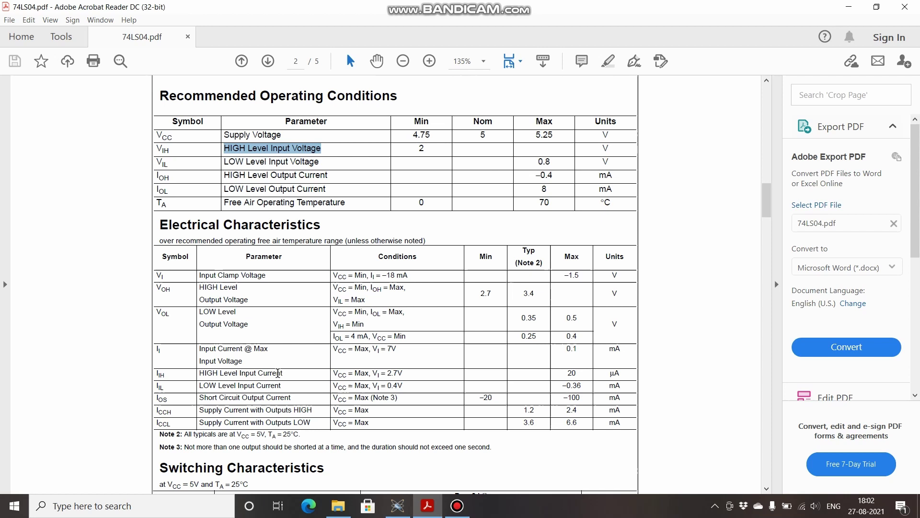
pyautogui.click(573, 374)
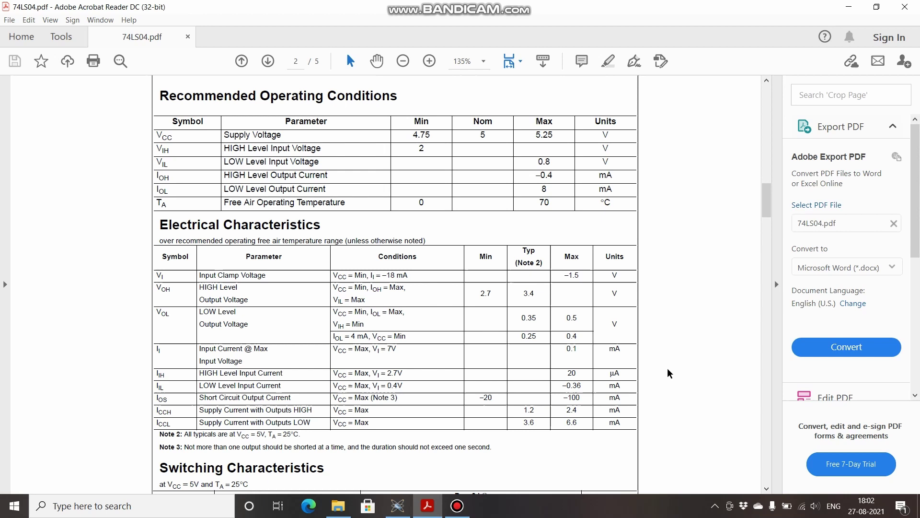
pyautogui.click(398, 505)
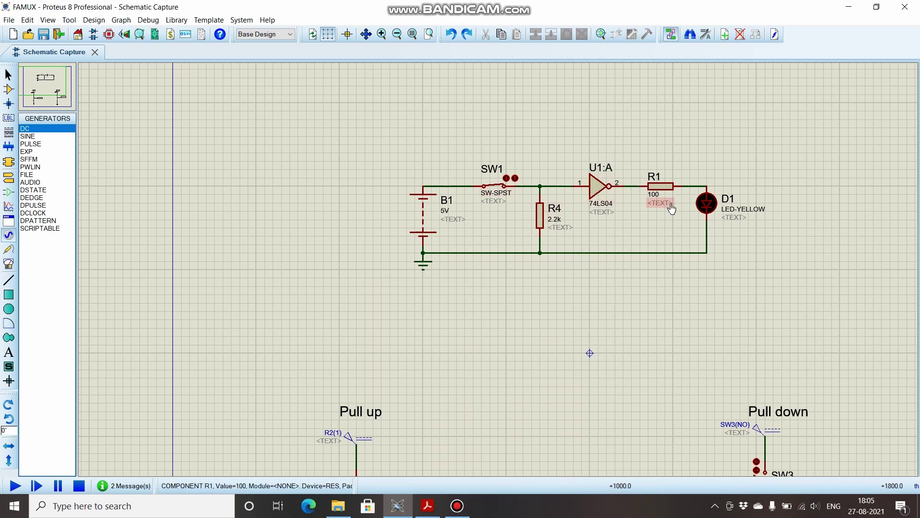
# Delete resistor R4 and battery B1, wire the loose end to ground, and open SW1
pyautogui.rightClick(550, 208)
pyautogui.click(585, 210)
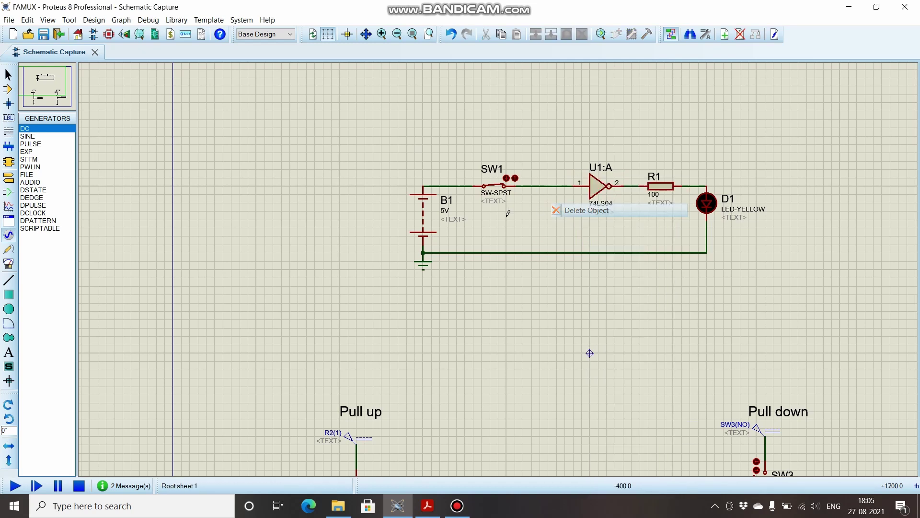
pyautogui.rightClick(433, 214)
pyautogui.click(451, 216)
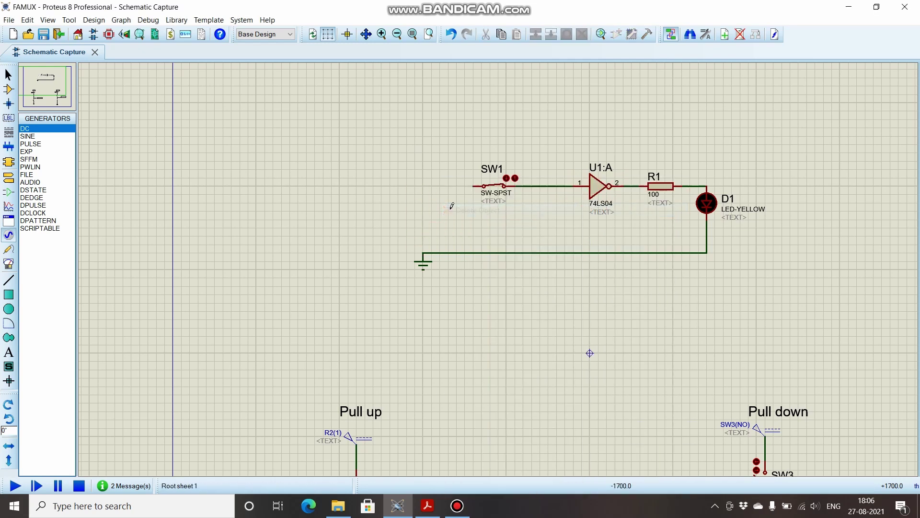
pyautogui.click(428, 185)
pyautogui.click(422, 253)
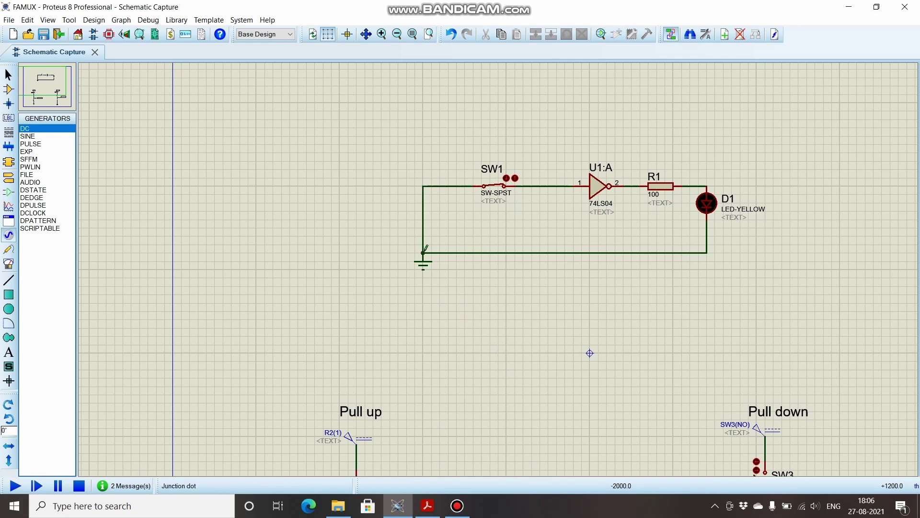
pyautogui.click(512, 180)
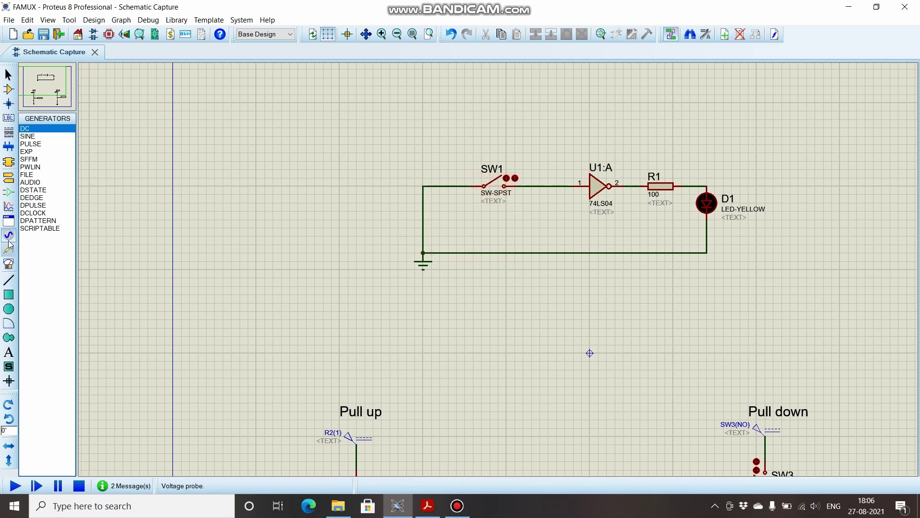
# Place a new vertical 10k resistor R4 above SW1
pyautogui.click(9, 90)
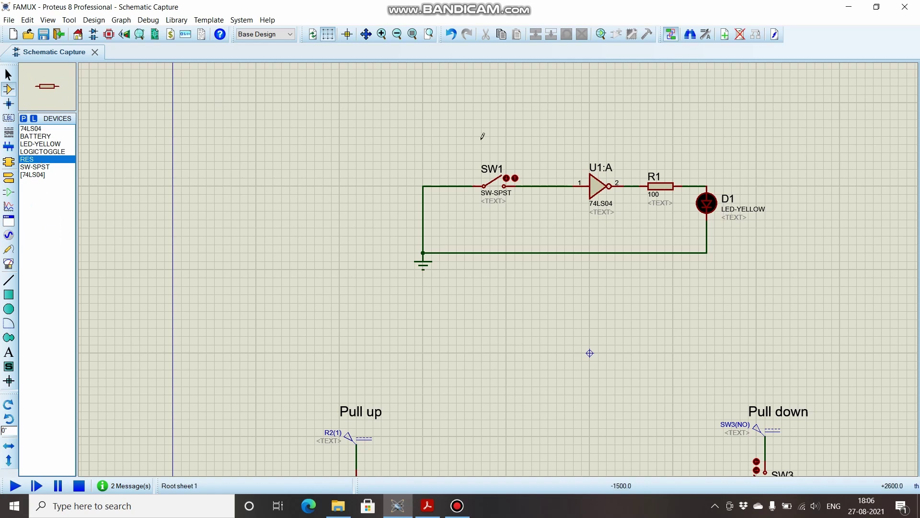
pyautogui.click(541, 153)
pyautogui.click(540, 154)
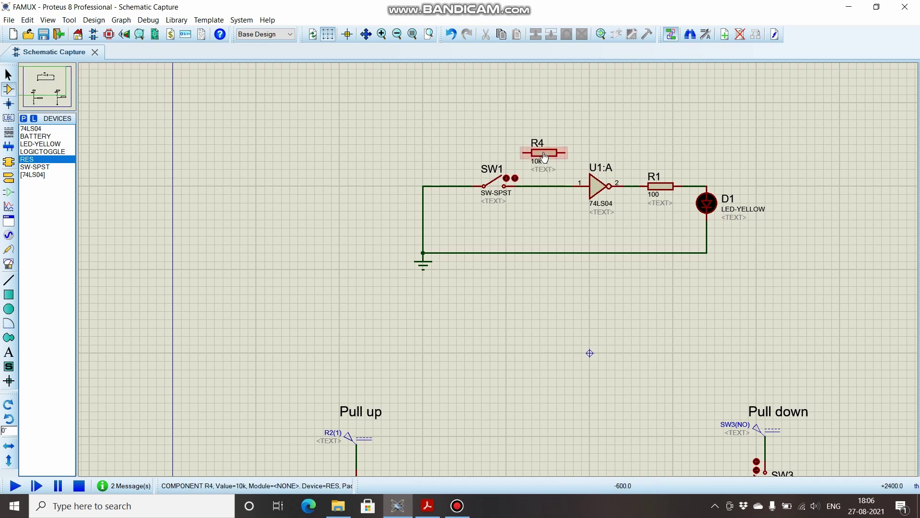
pyautogui.rightClick(542, 153)
pyautogui.click(578, 197)
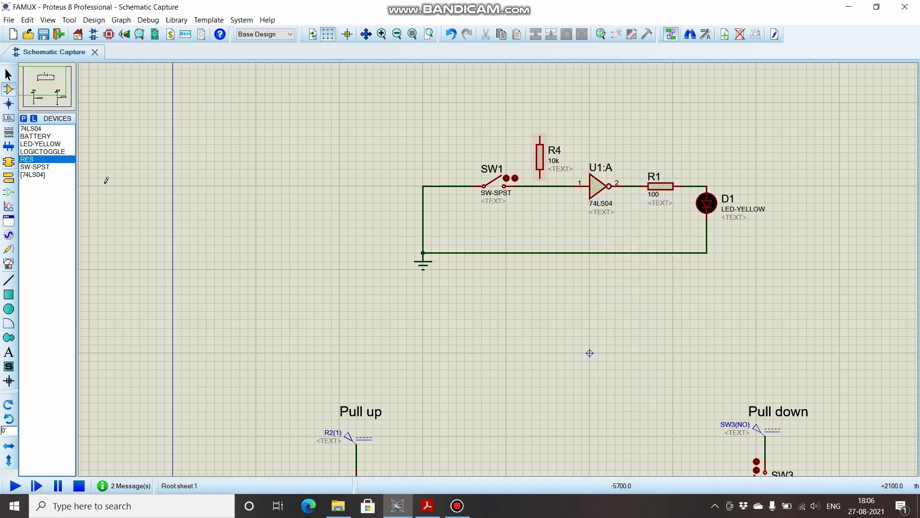
# Add a DC generator above R4 and wire R4's top pin to it
pyautogui.click(9, 235)
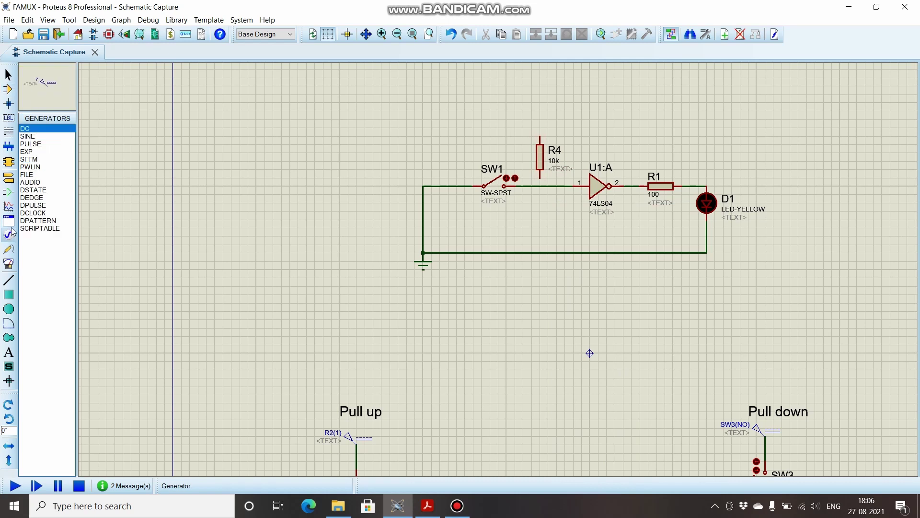
pyautogui.click(540, 115)
pyautogui.click(539, 116)
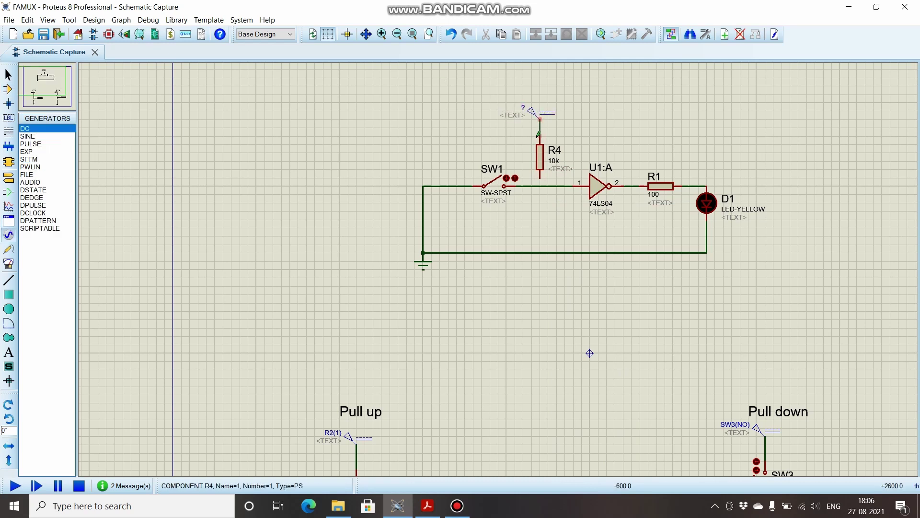
pyautogui.click(539, 138)
pyautogui.click(540, 120)
# Check the DC generator's voltage value and accept it unchanged
pyautogui.doubleClick(535, 118)
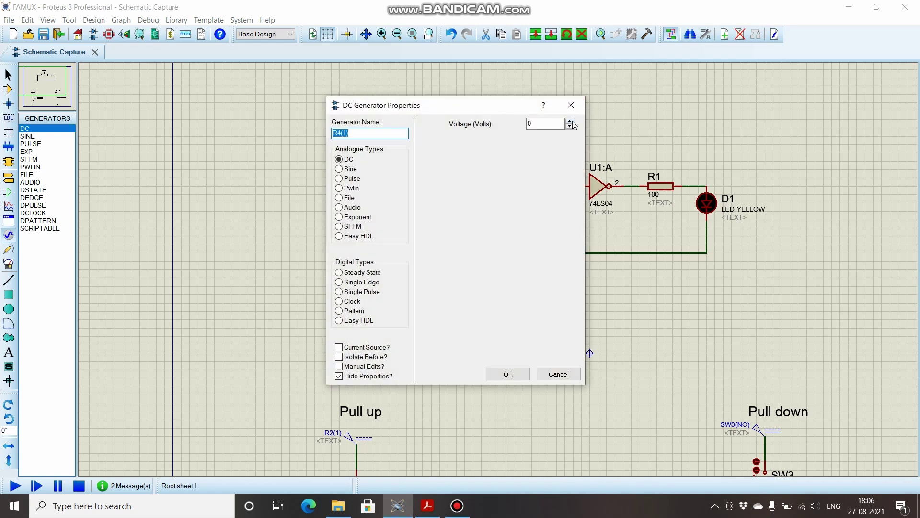
pyautogui.click(570, 122)
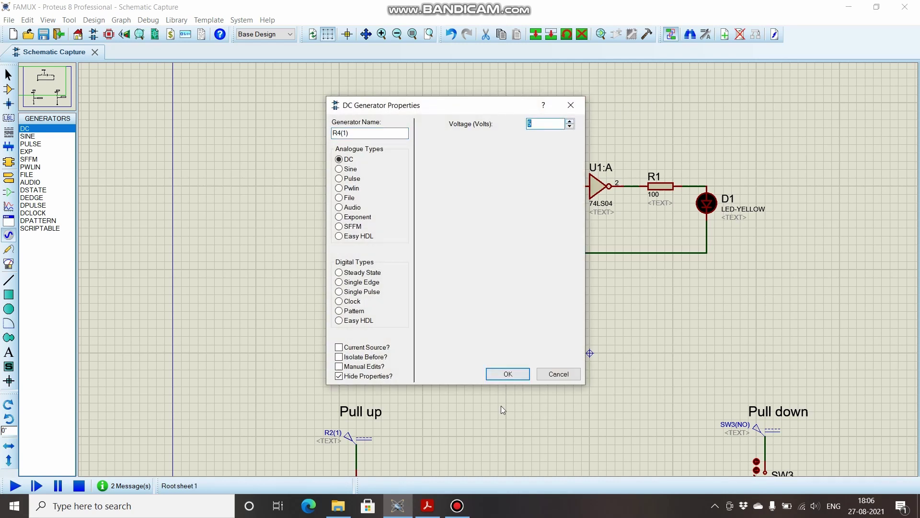
pyautogui.click(508, 372)
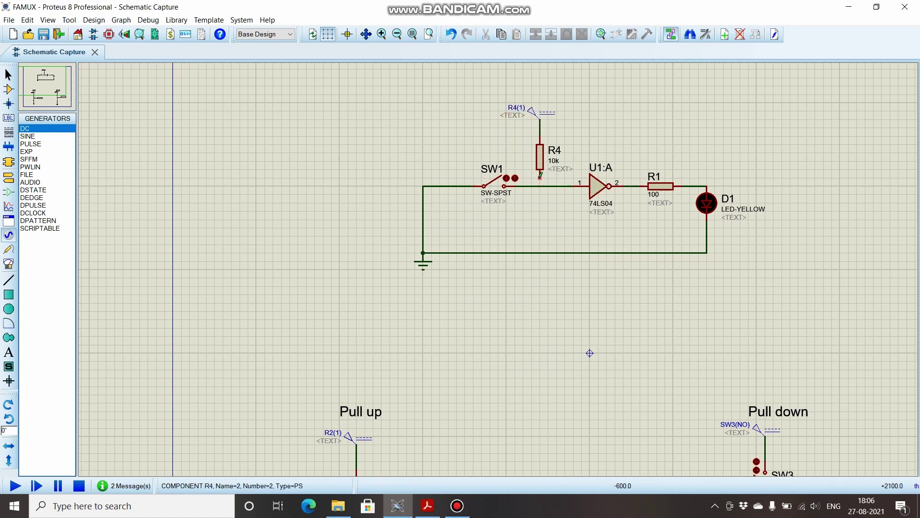
# Edit pull-up resistor R4's Resistance from 10k to 150k
pyautogui.click(540, 158)
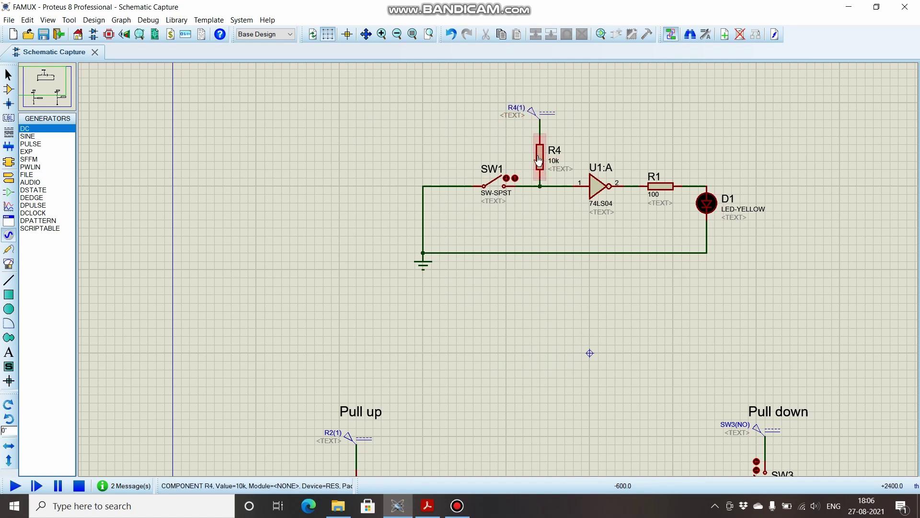
pyautogui.click(539, 158)
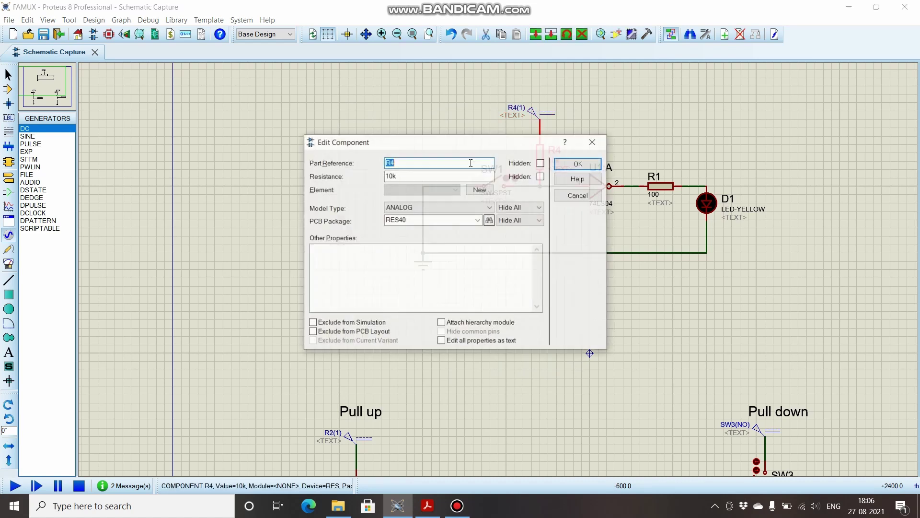
pyautogui.click(390, 175)
pyautogui.write('5')
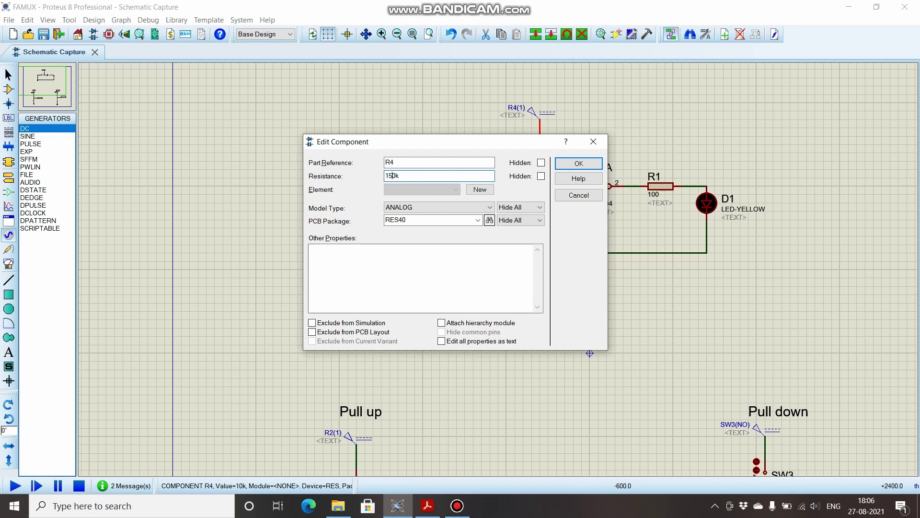
pyautogui.press('Return')
pyautogui.click(360, 177)
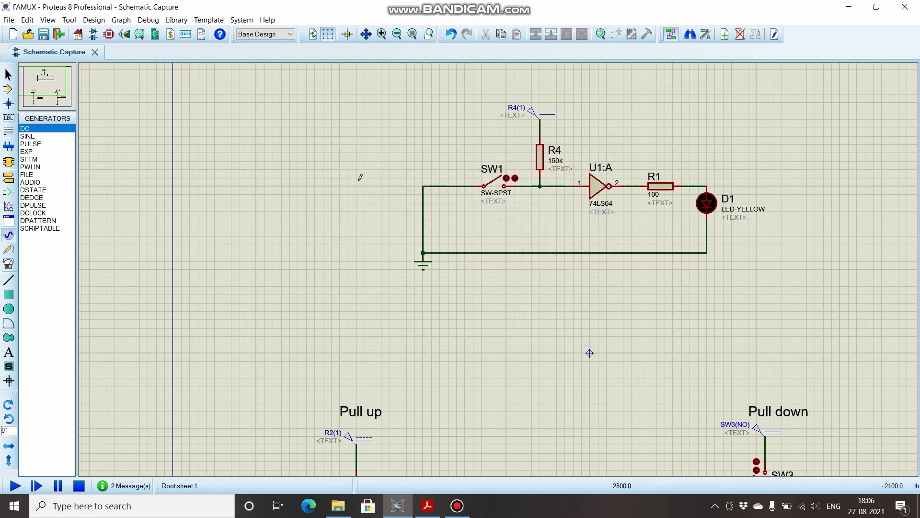
# Start the simulation with the 150k pull-up and switch SW1 on so yellow LED D1 lights
pyautogui.click(14, 487)
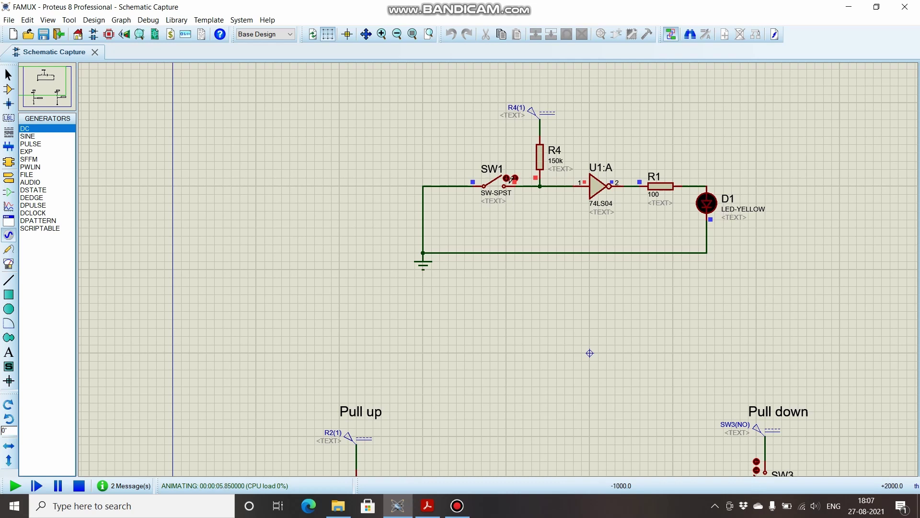
pyautogui.click(511, 182)
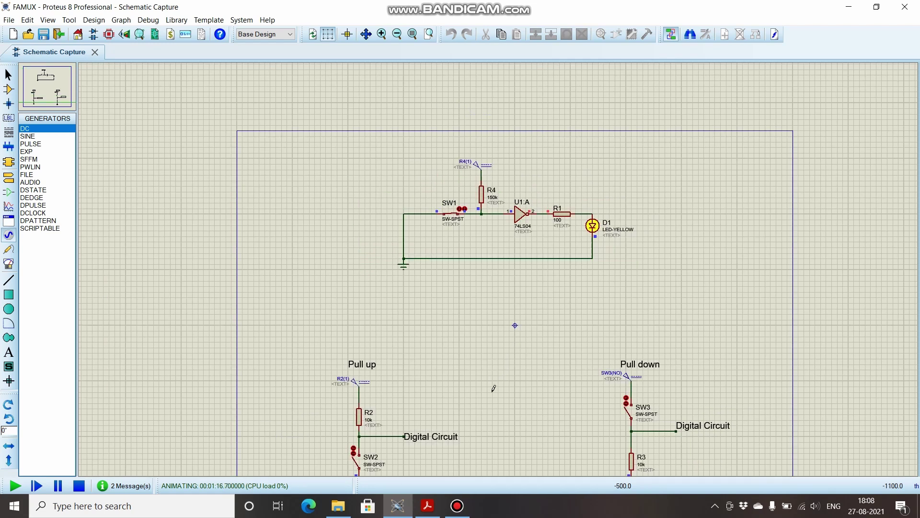
pyautogui.scroll(2, 499, 397)
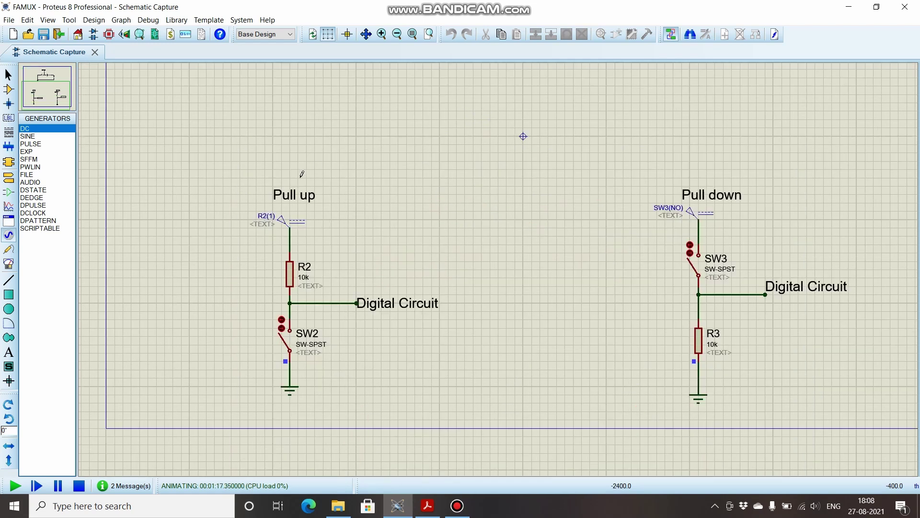